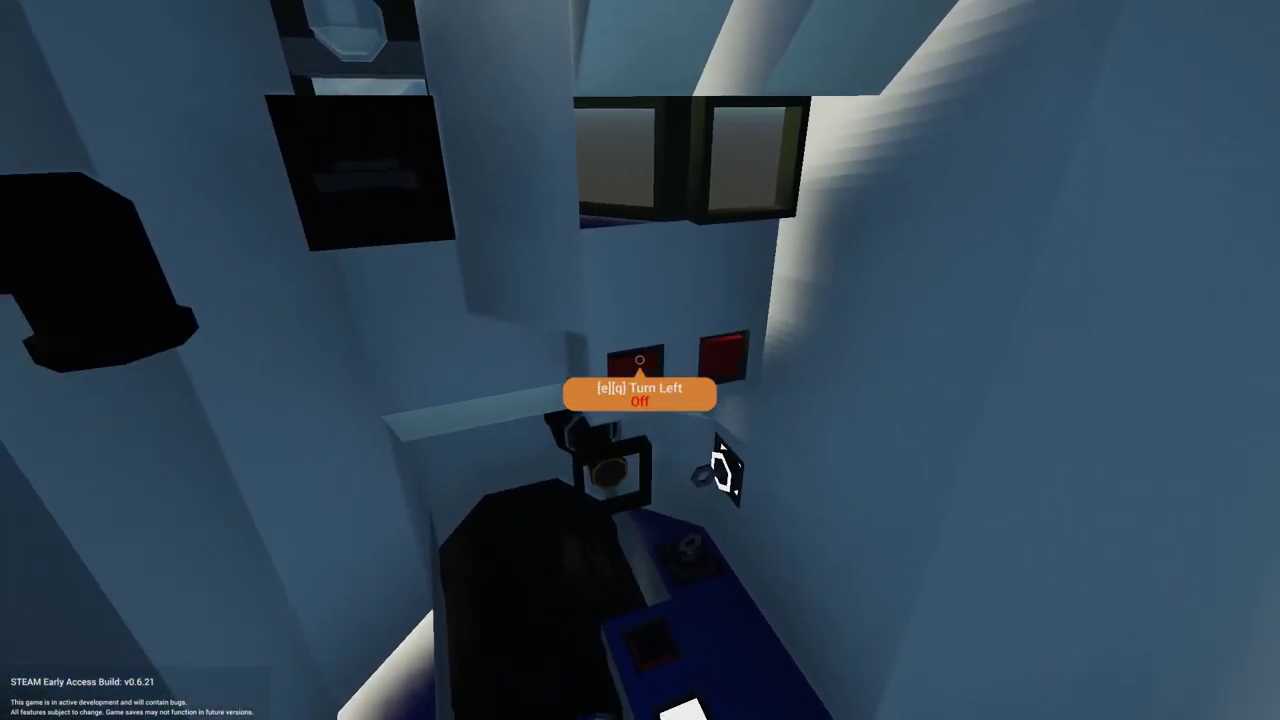
Watch the left turn from outside, then swap from Turn Left to Turn Right
key(c)
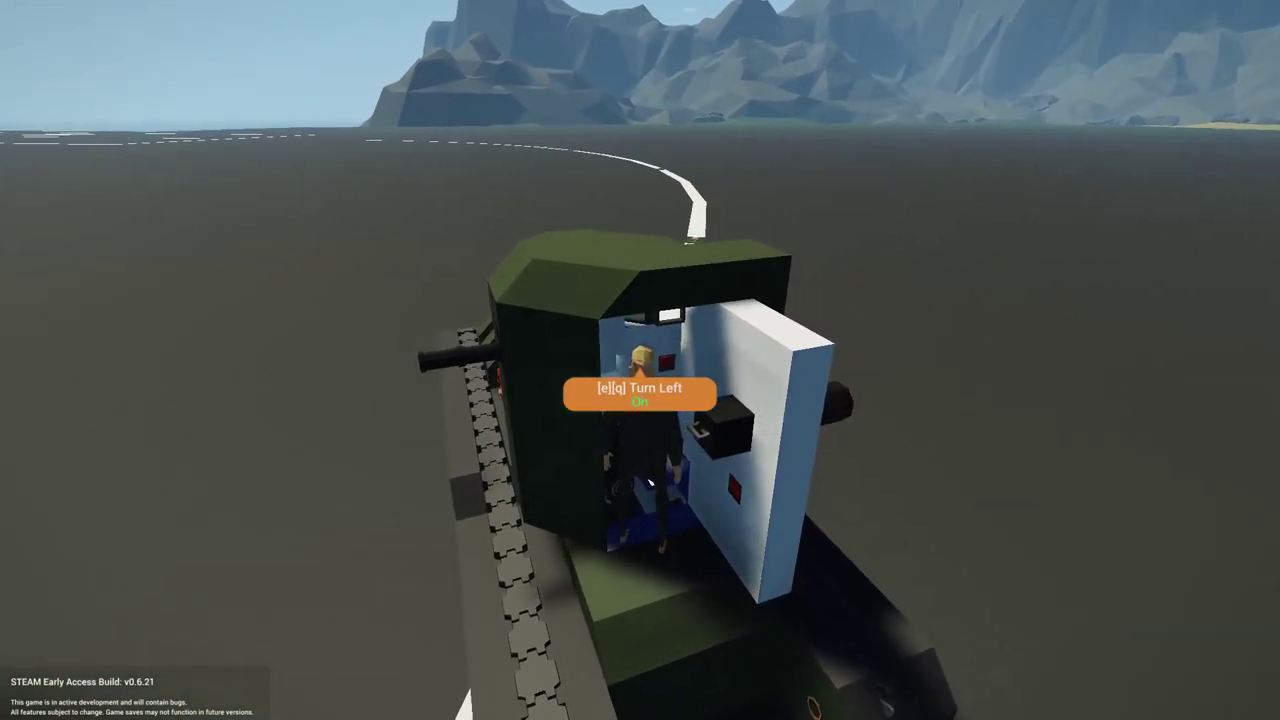
key(c)
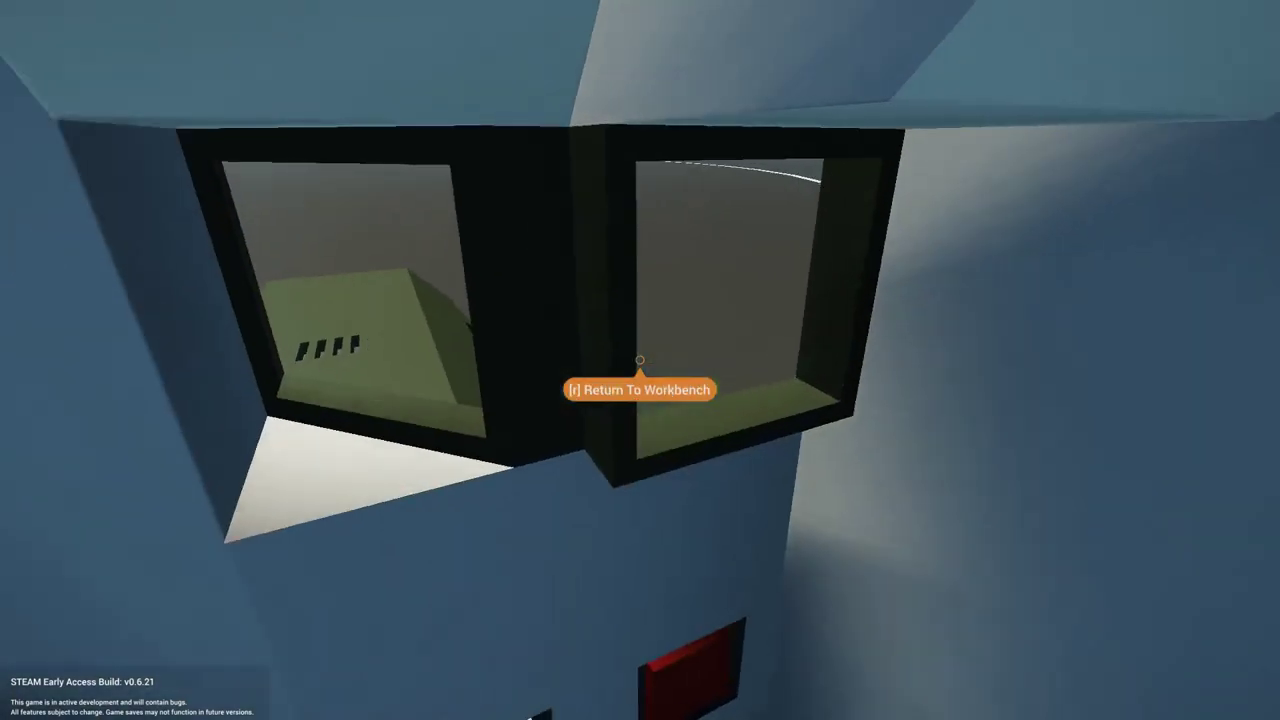
key(e)
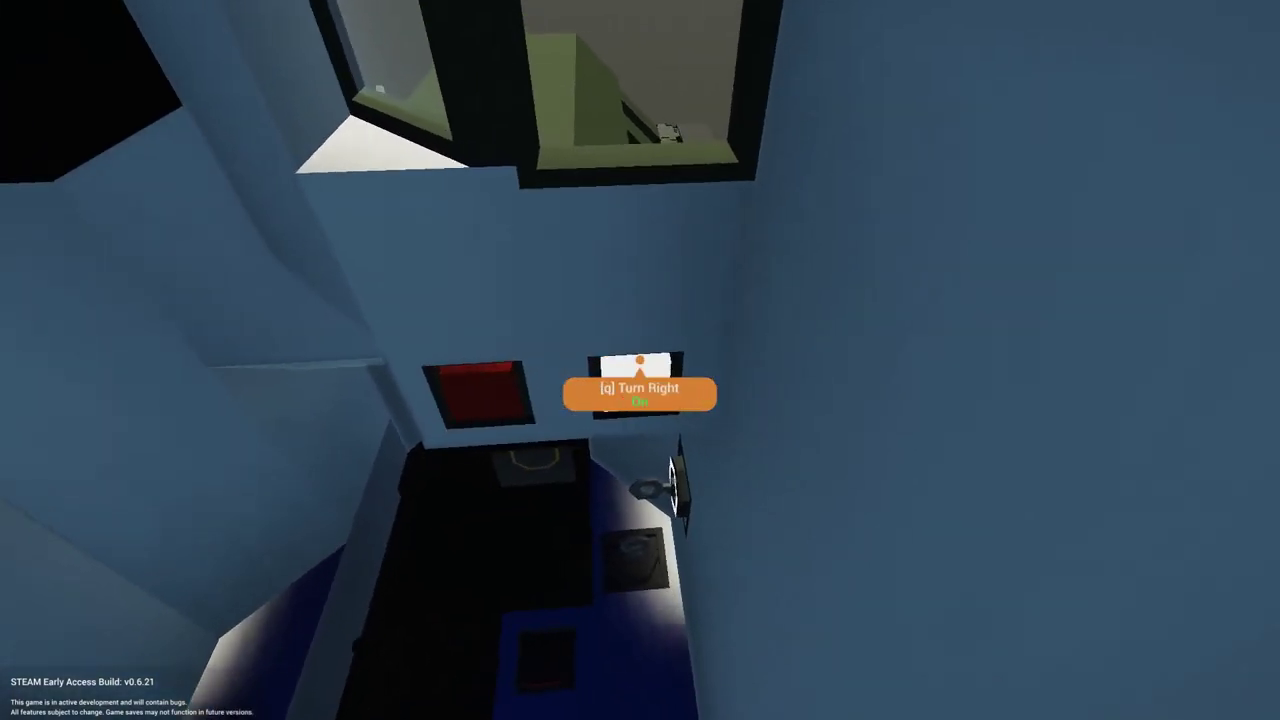
key(e)
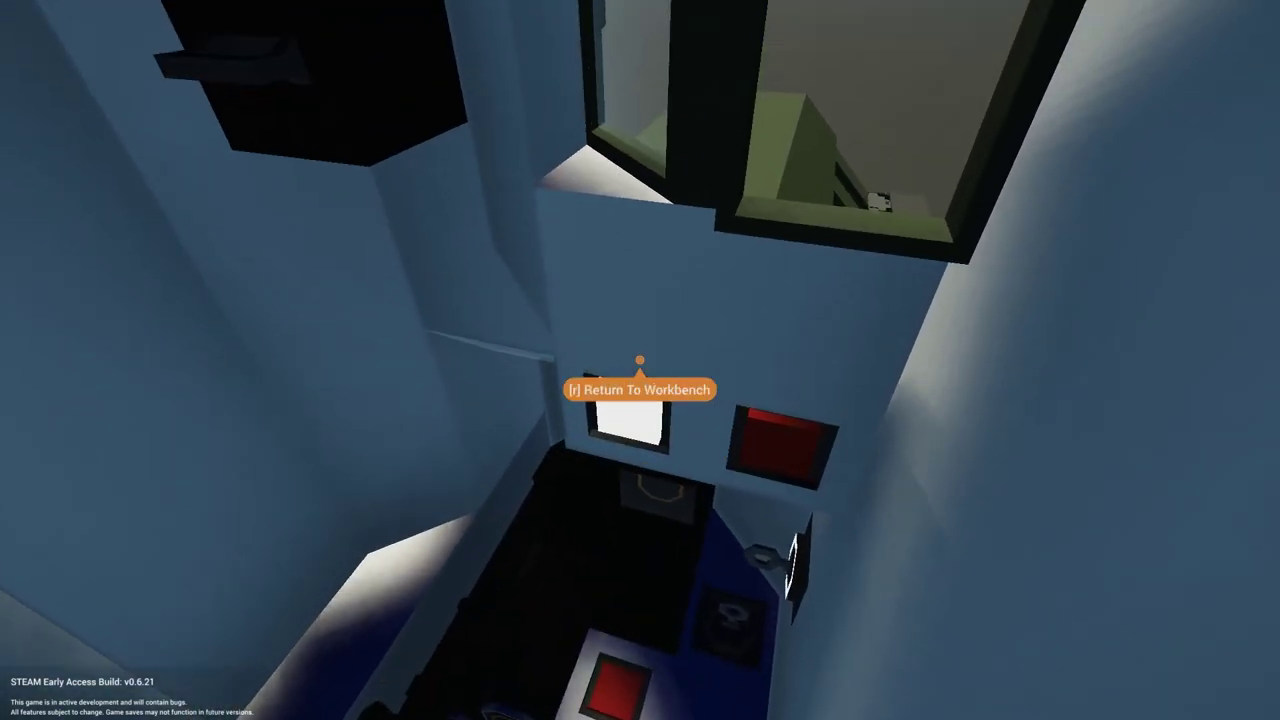
Watch the tank turning right from outside and return to the cab view
key(v)
key(v)
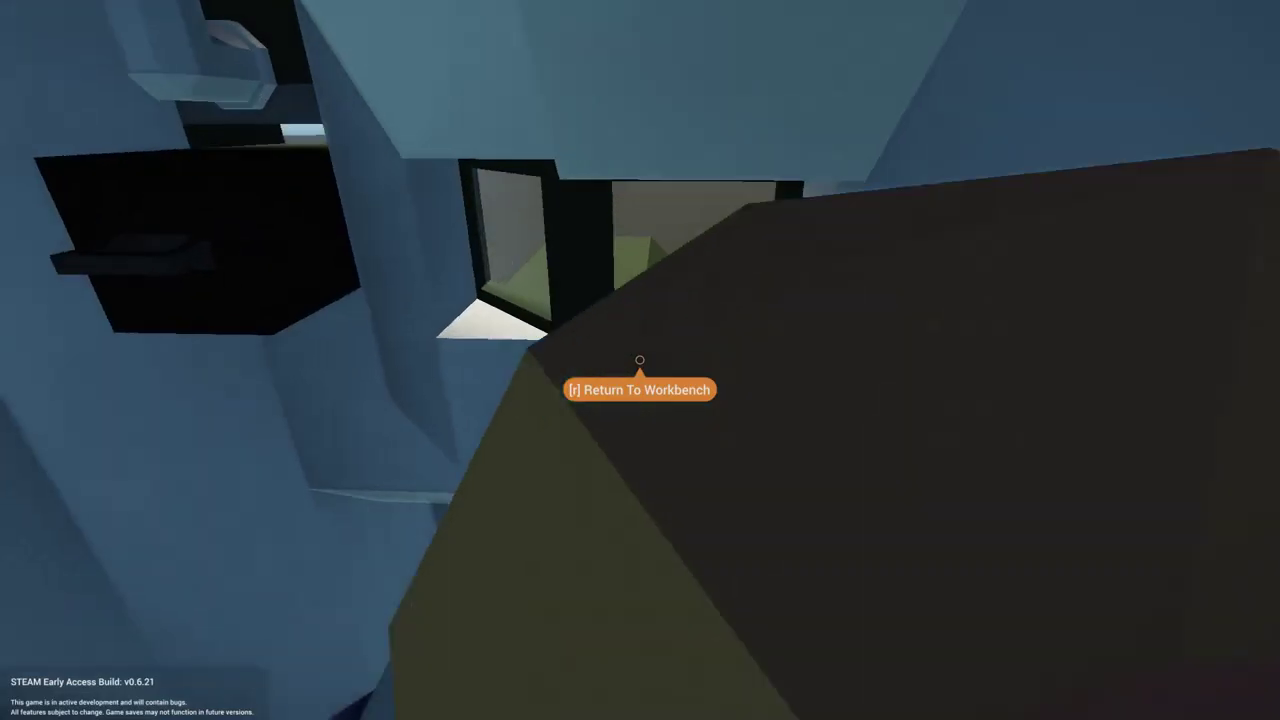
key(v)
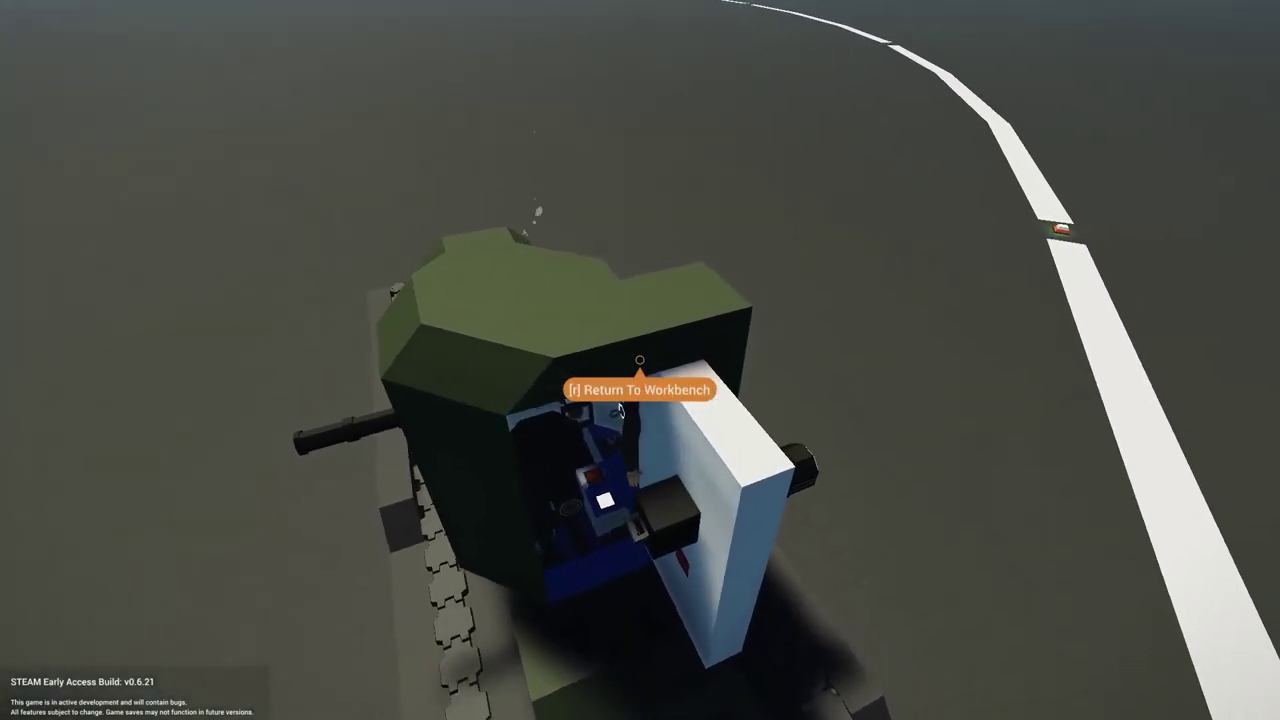
key(v)
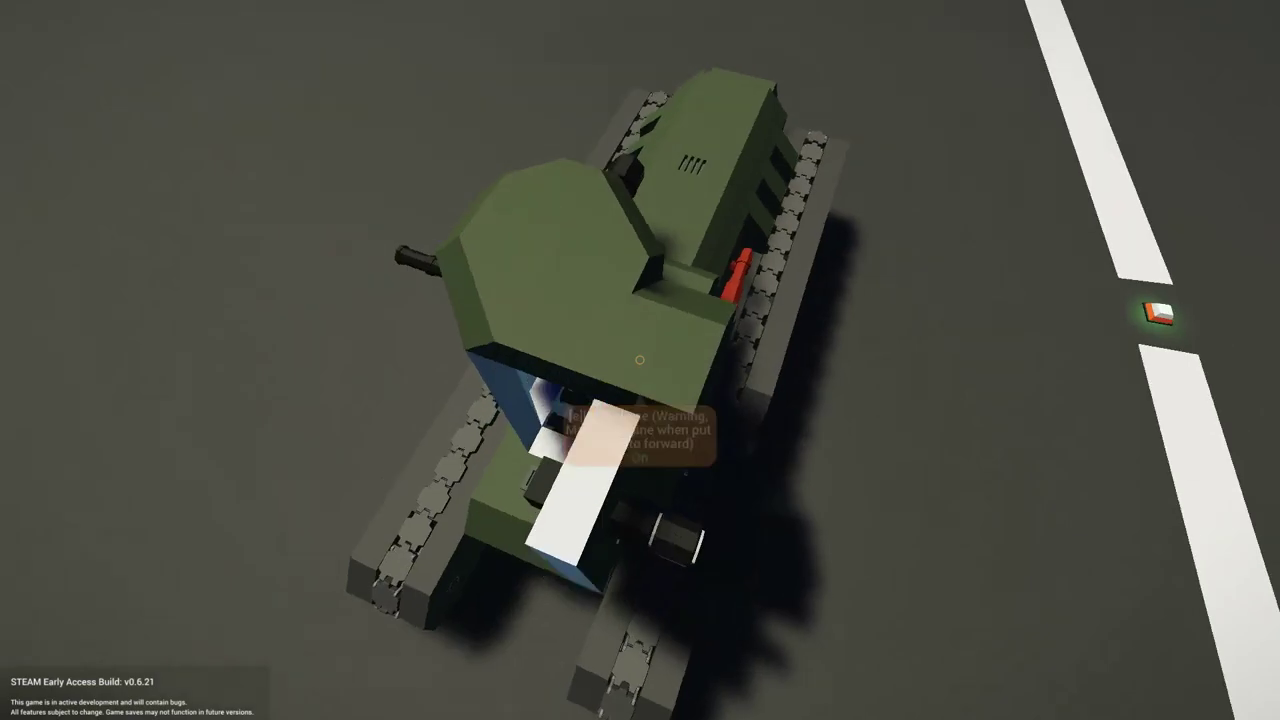
key(v)
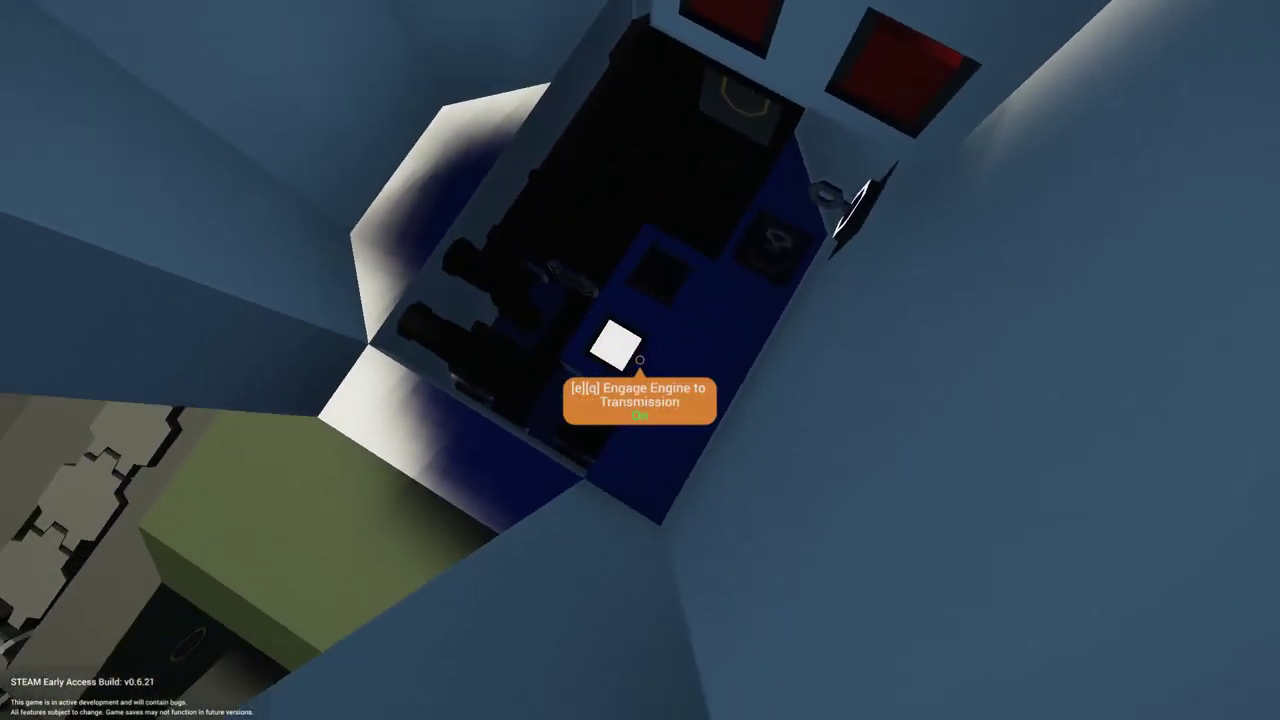
With Reverse on, crank Start Engine, then engage the engine to the transmission
key(q)
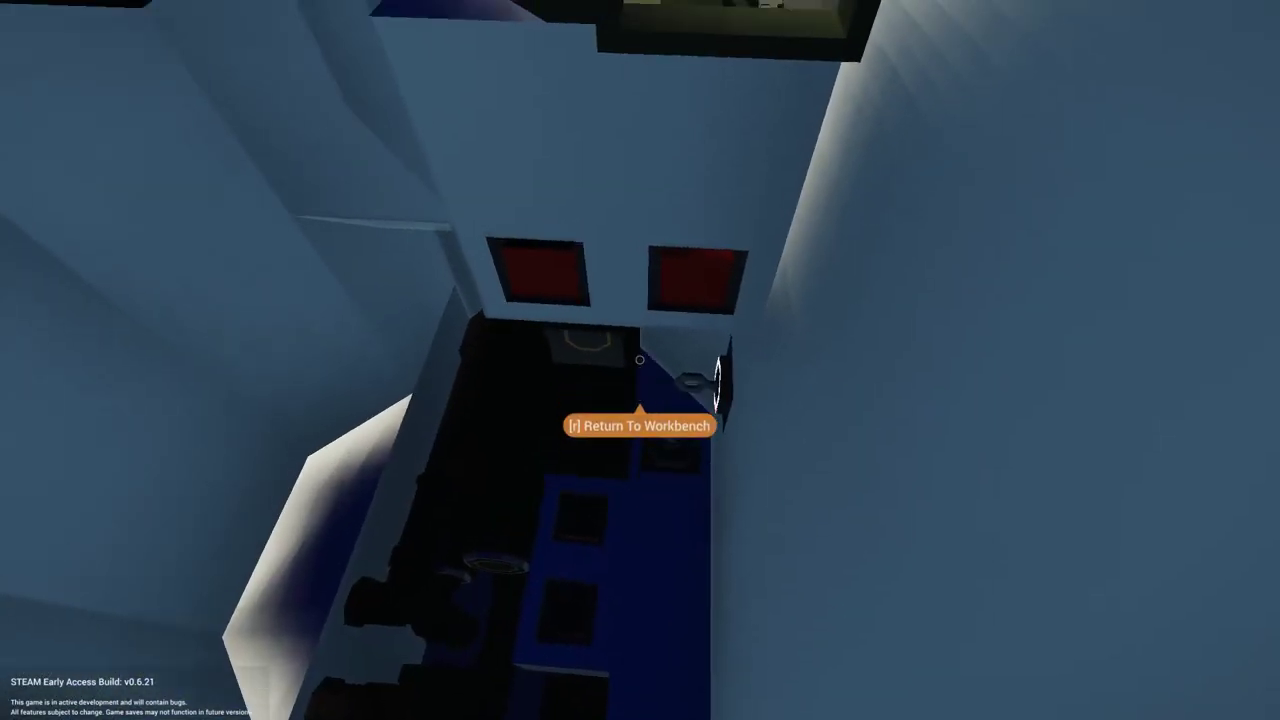
key(q)
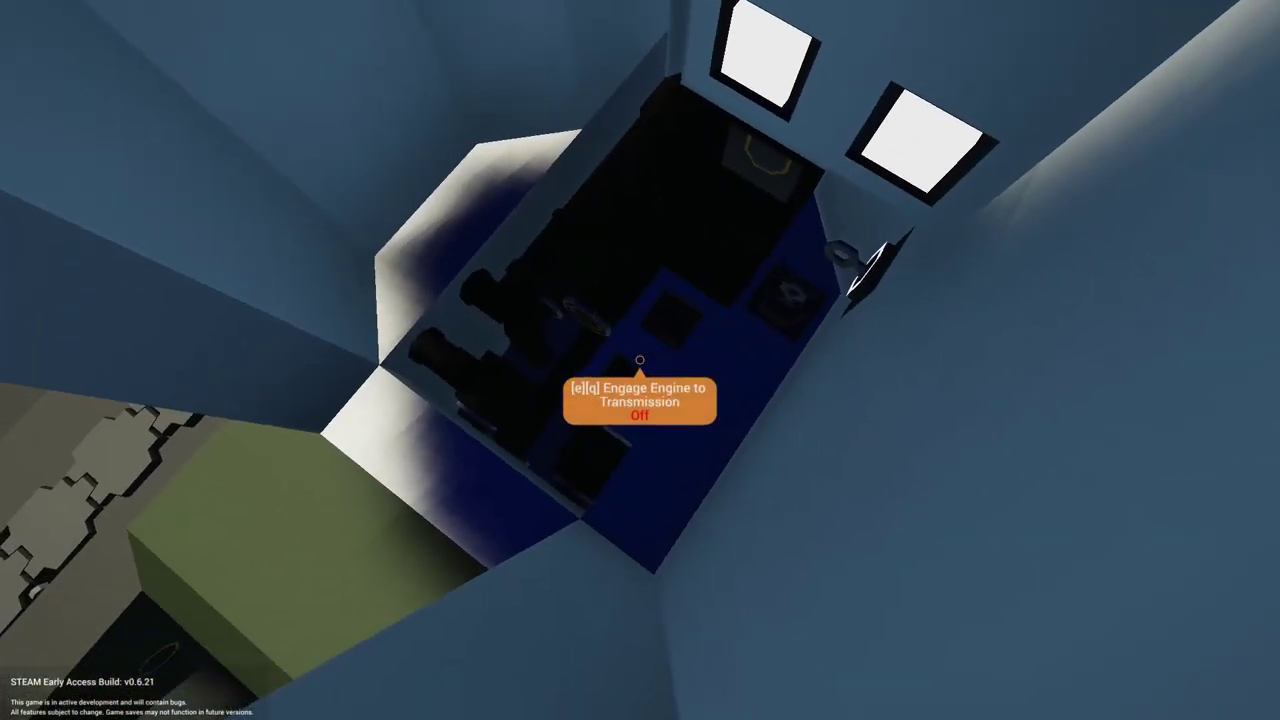
key(q)
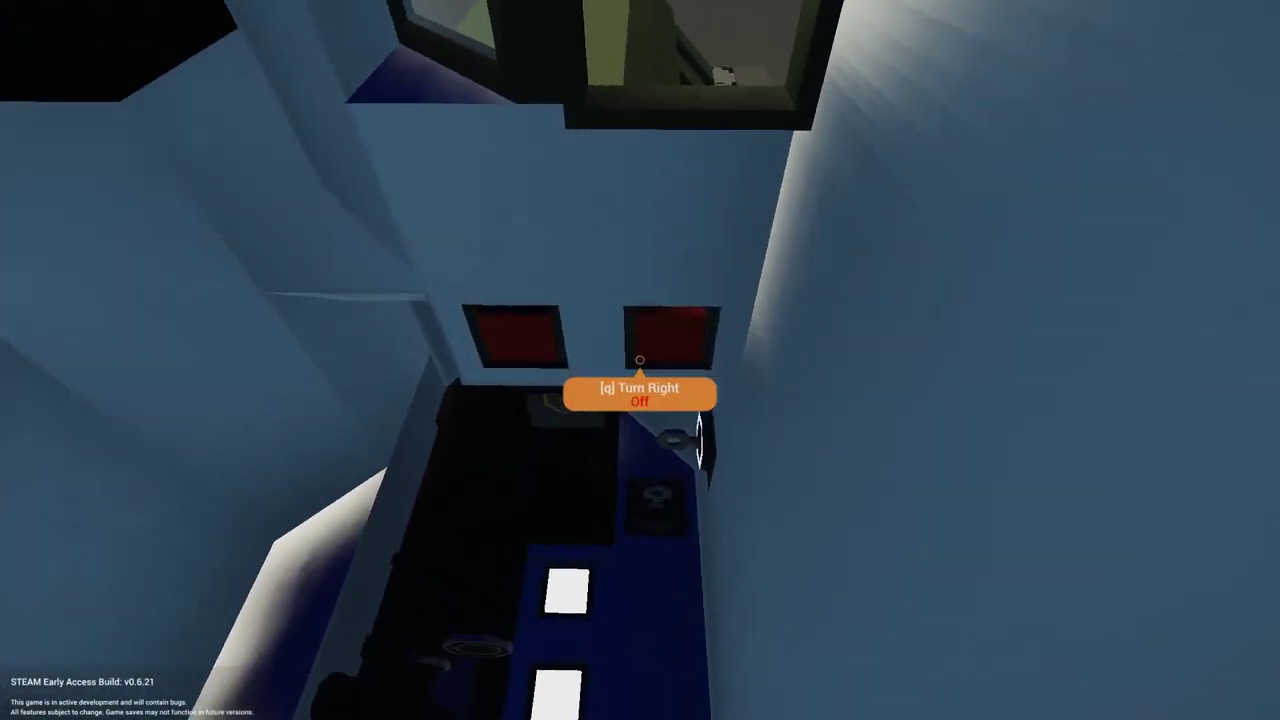
key(c)
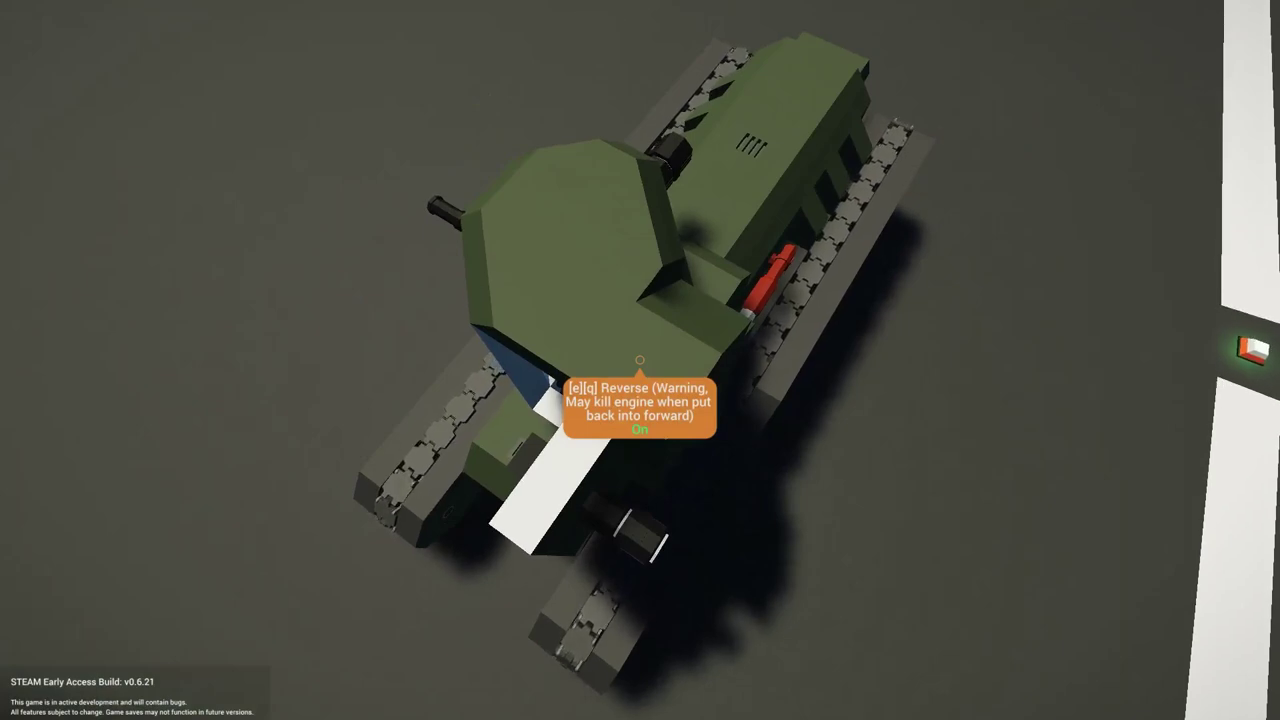
scroll(640, 360, up, 5)
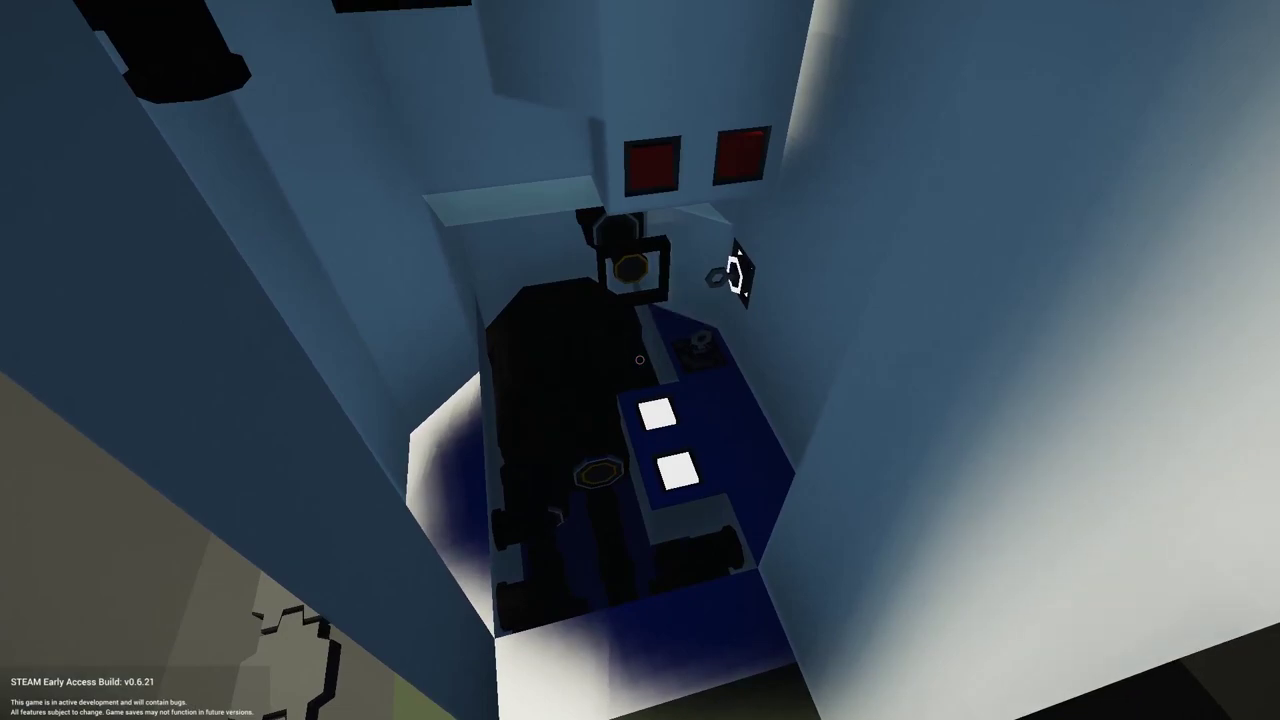
Crank Start Engine repeatedly until the engine reads On
key(q)
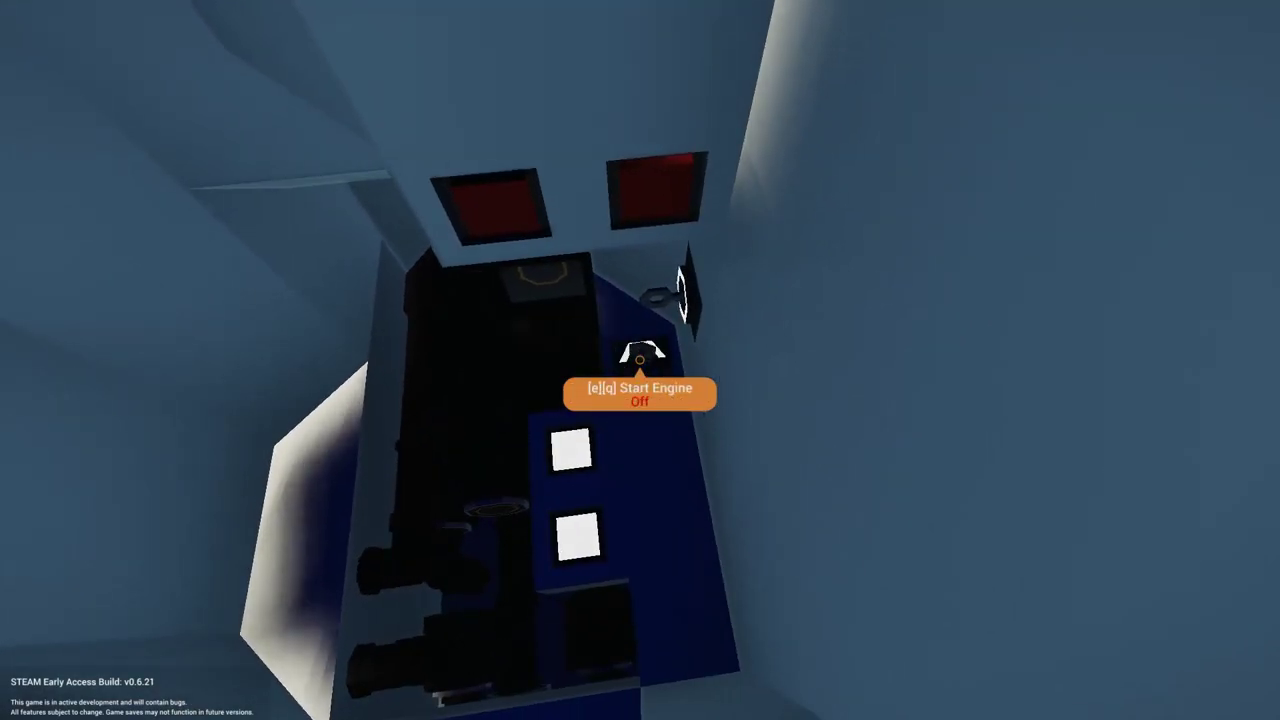
key(q)
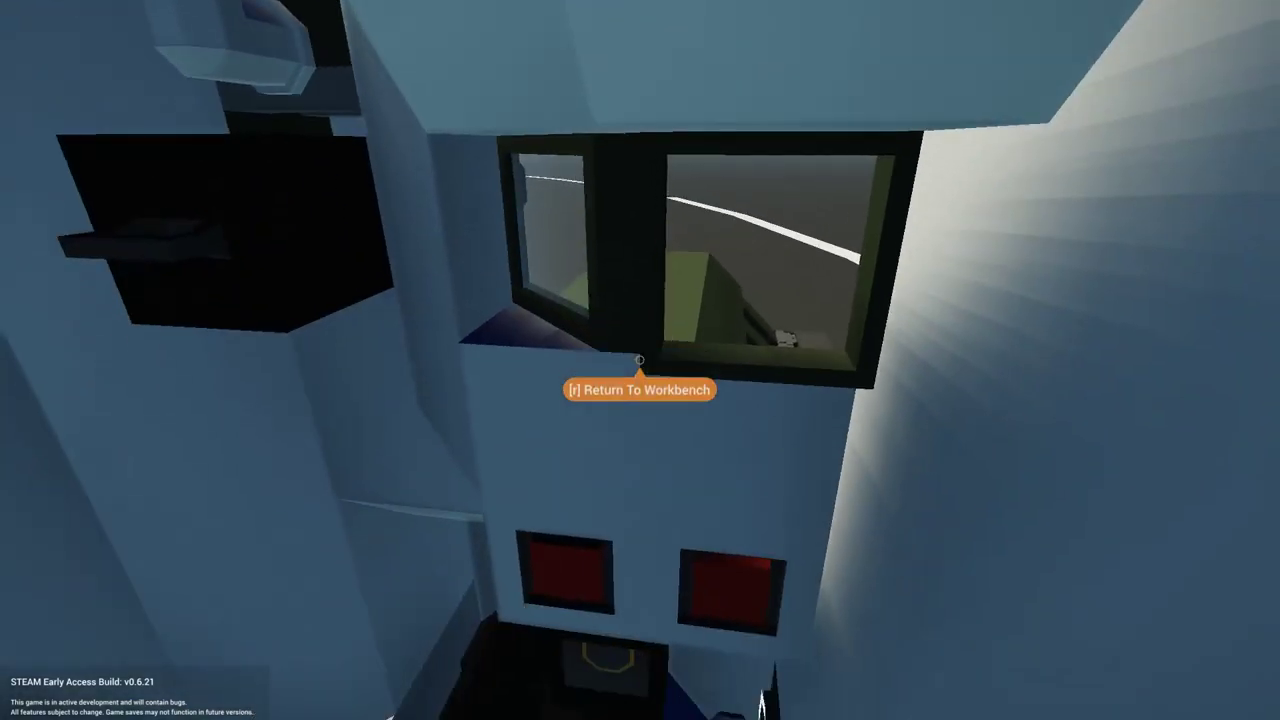
key(q)
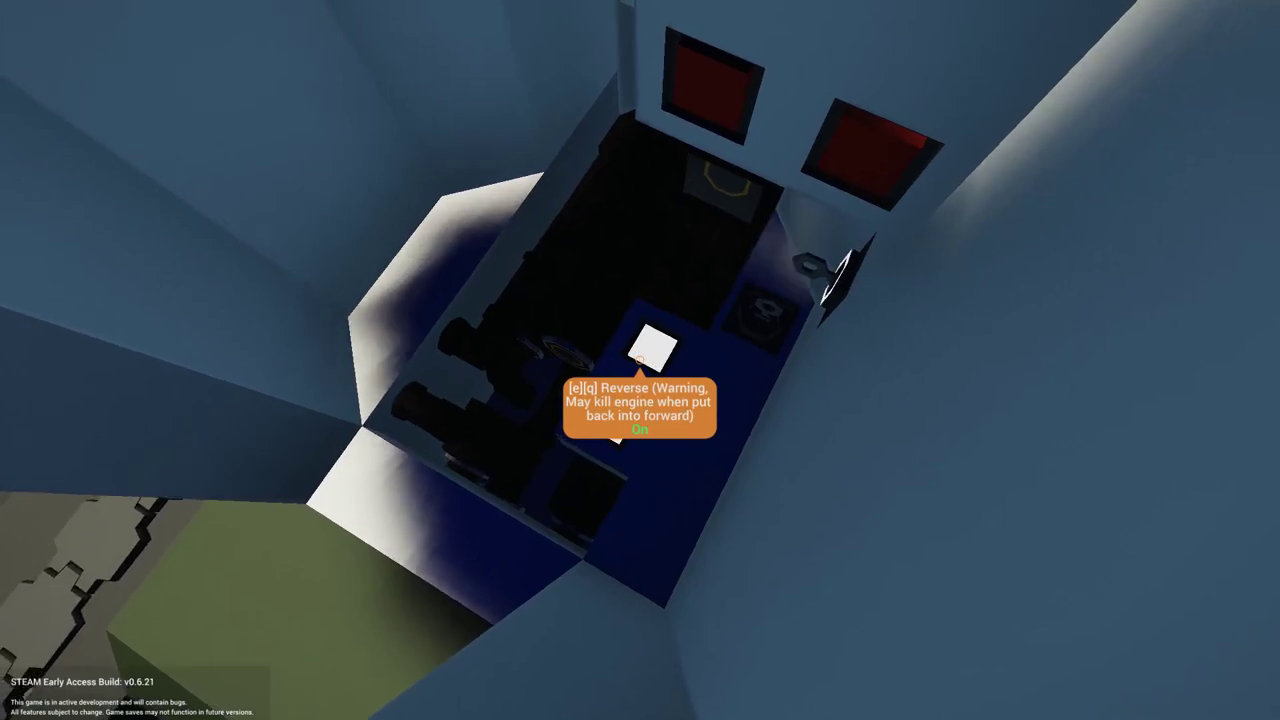
Crank Start Engine twice more with Reverse still on
key(q)
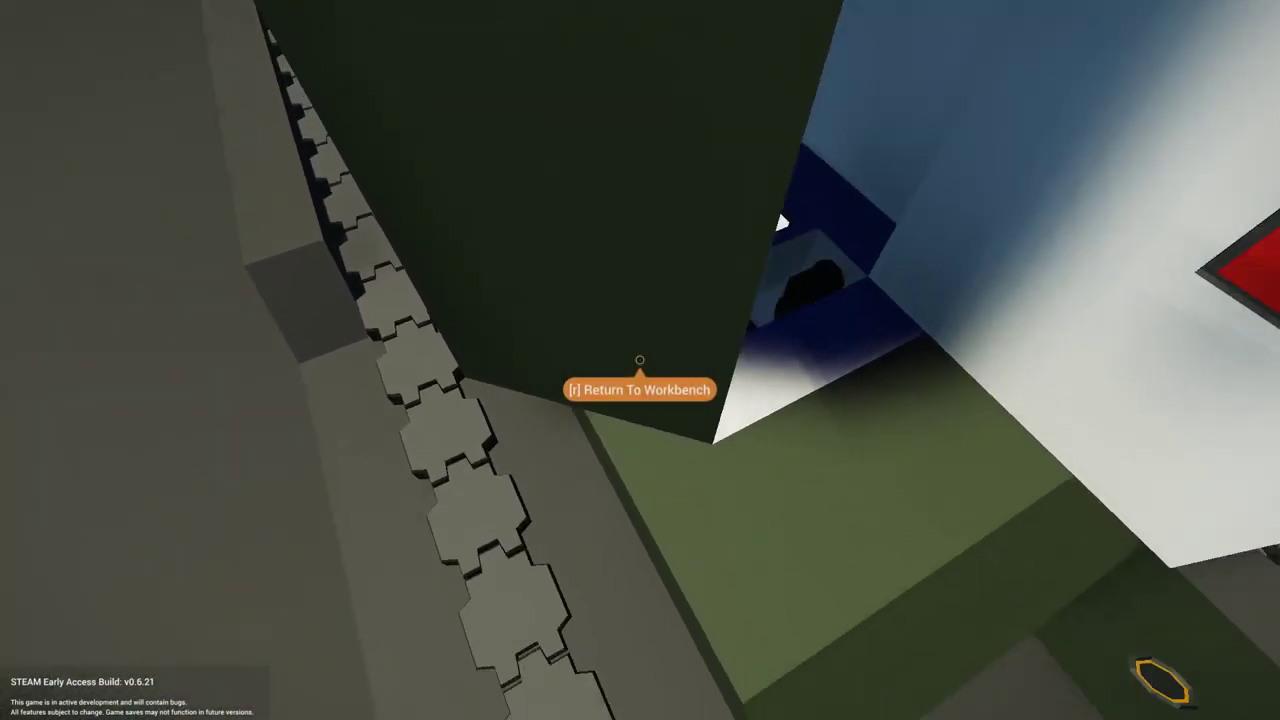
key(q)
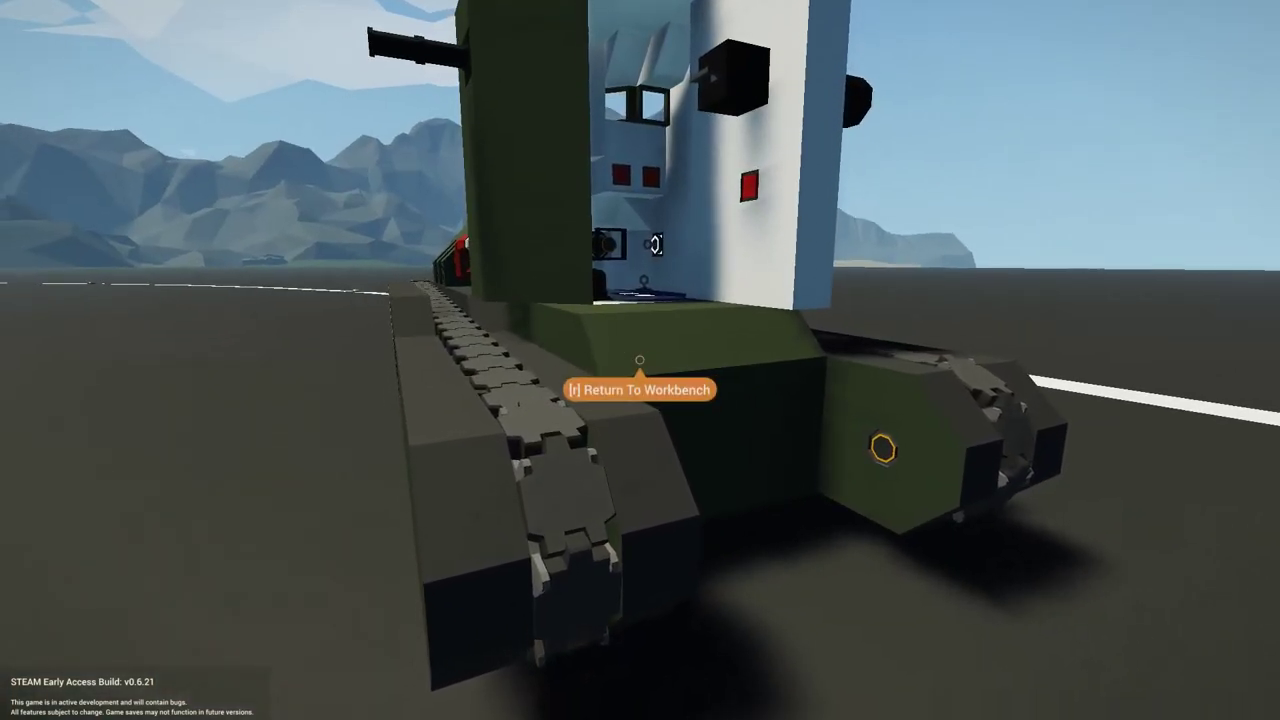
Back in the cockpit, turn off Engage Engine to Transmission and crank the engine again
key(w)
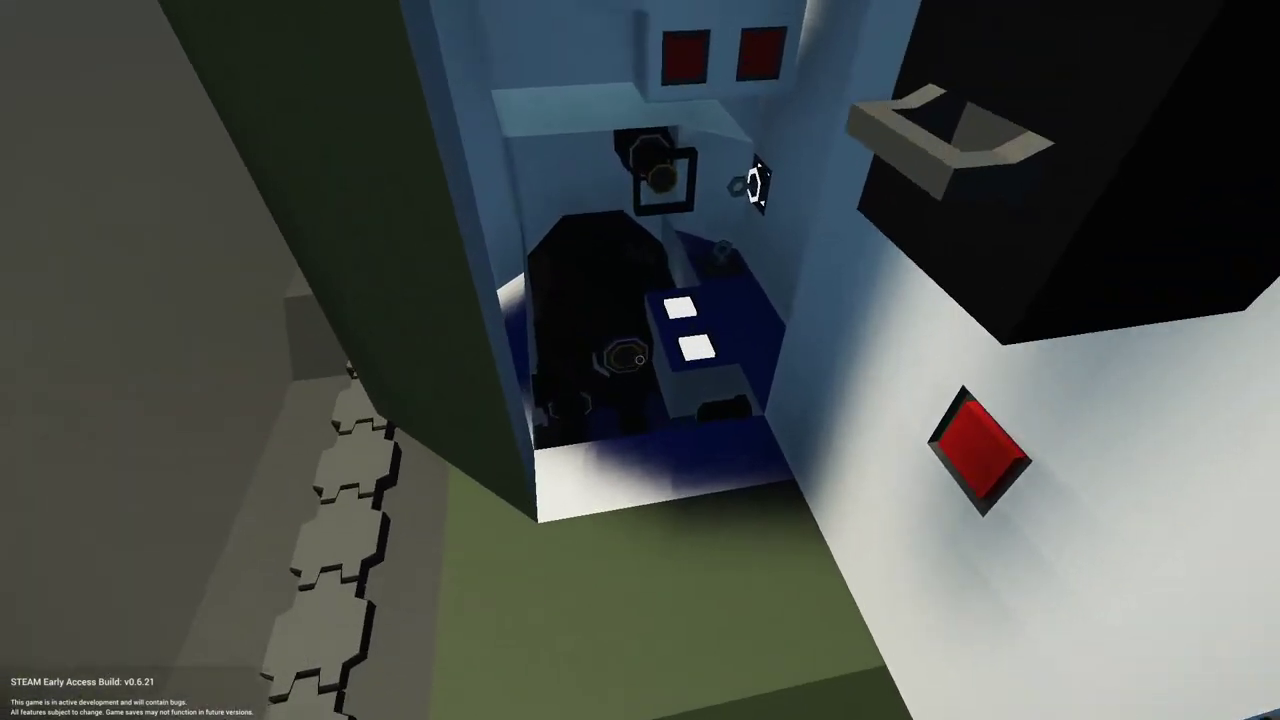
key(w)
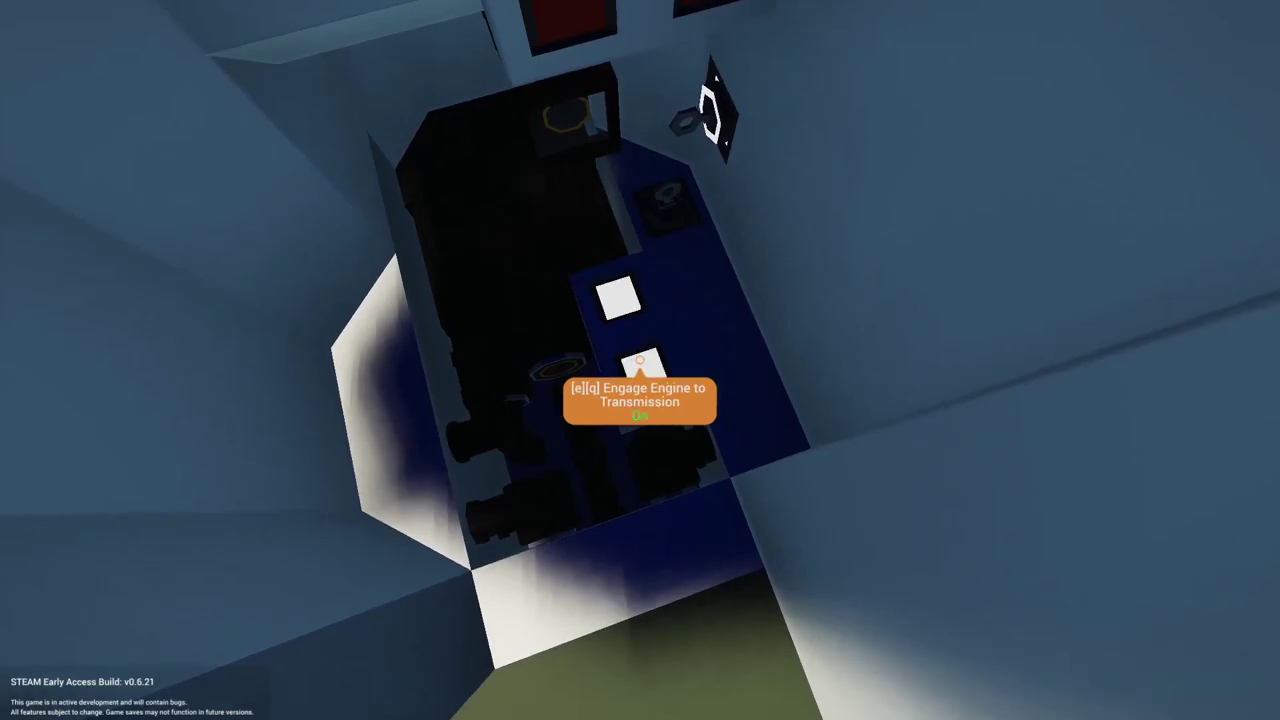
key(c)
key(c)
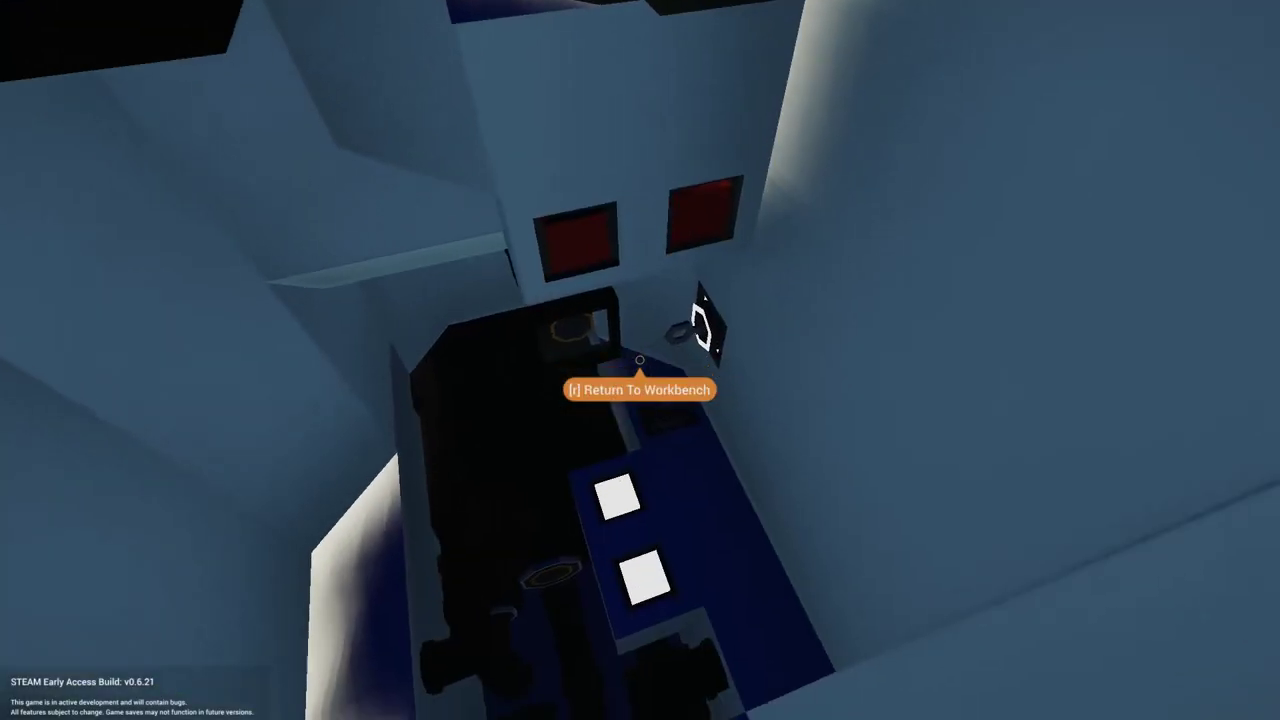
key(q)
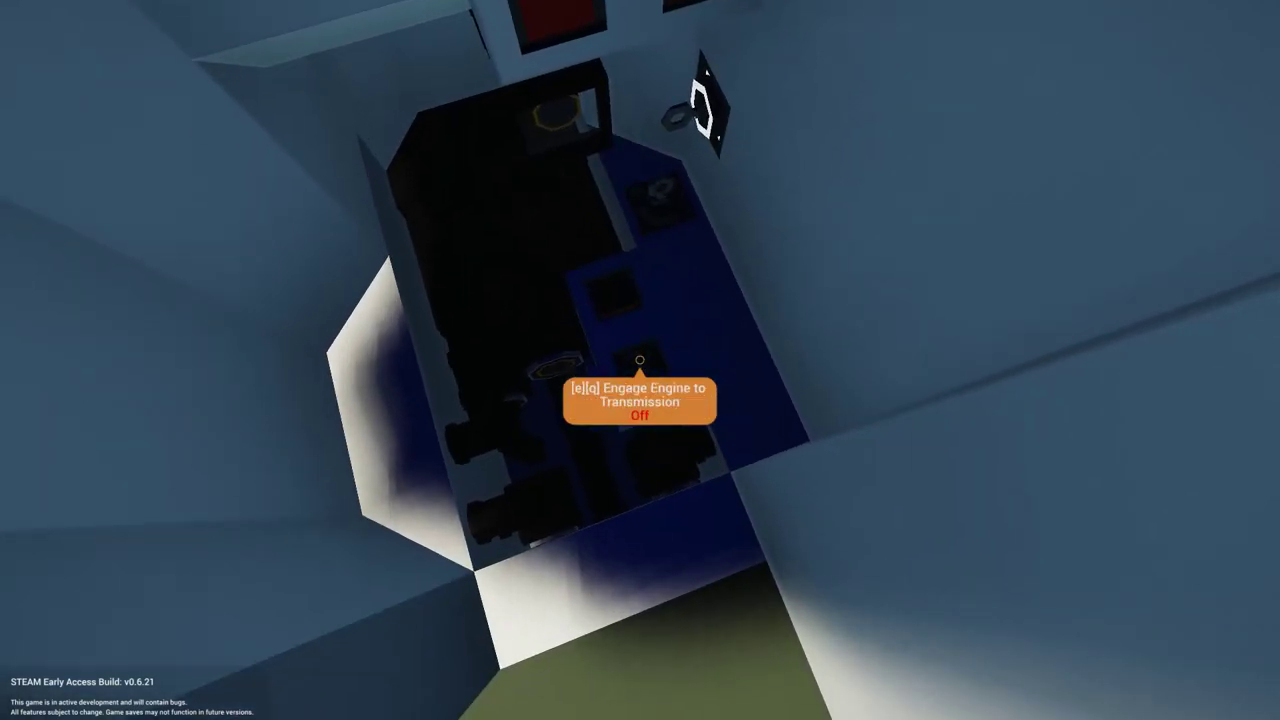
key(c)
key(c)
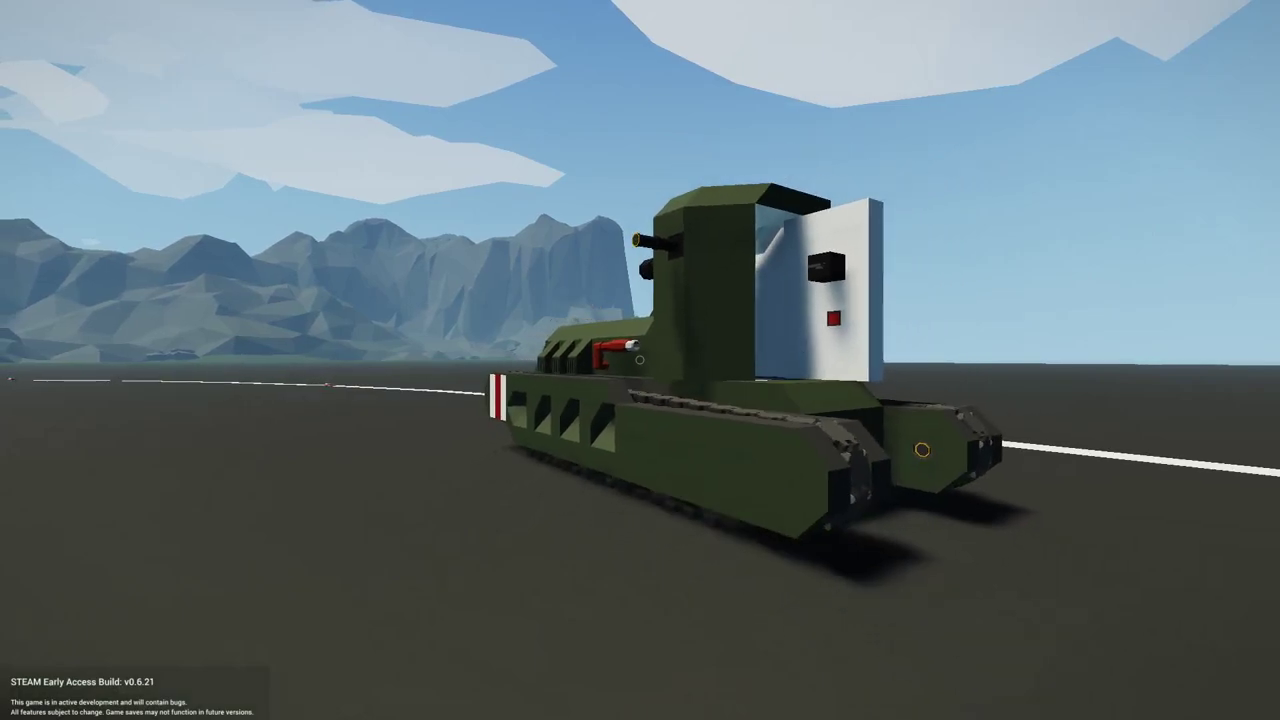
scroll(640, 360, up, 5)
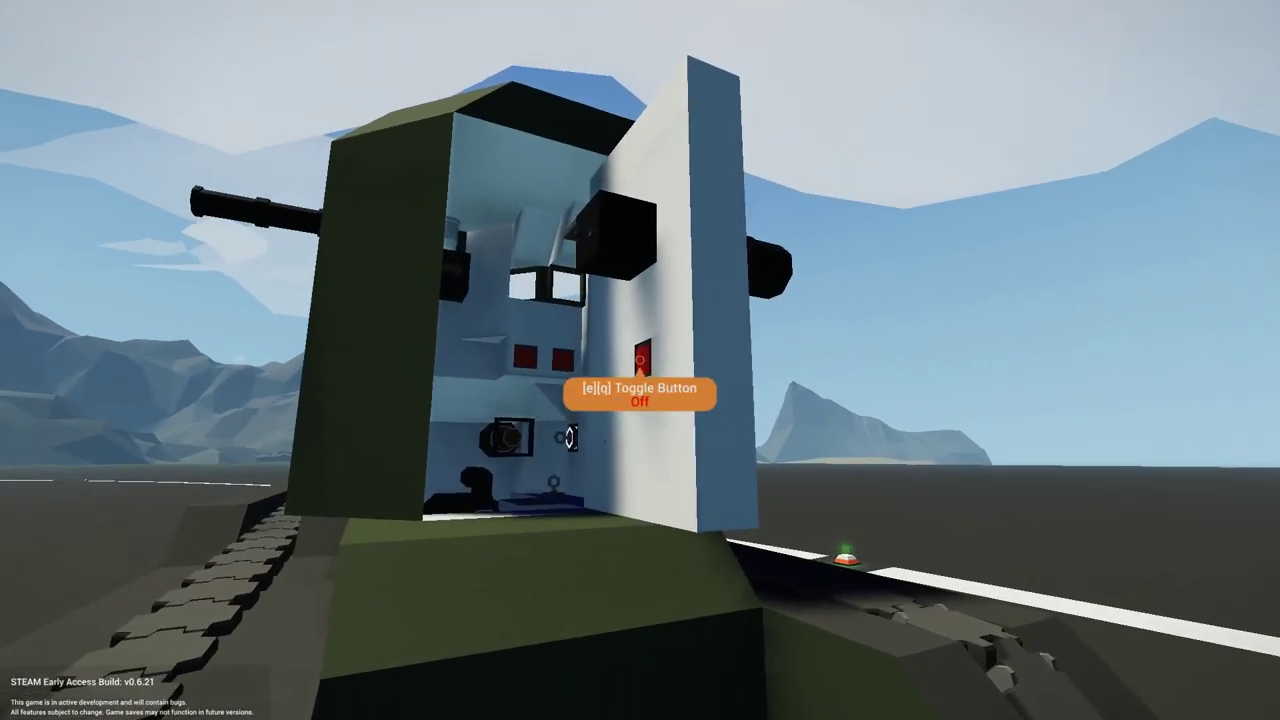
scroll(640, 360, down, 5)
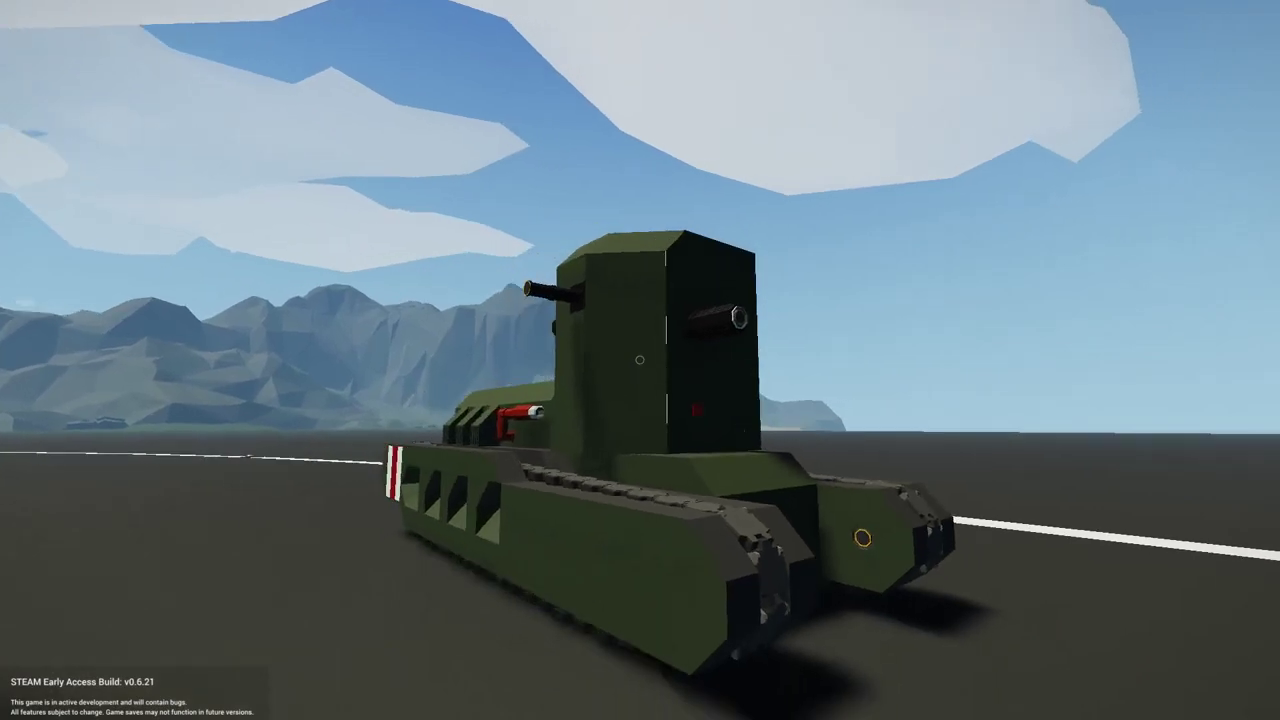